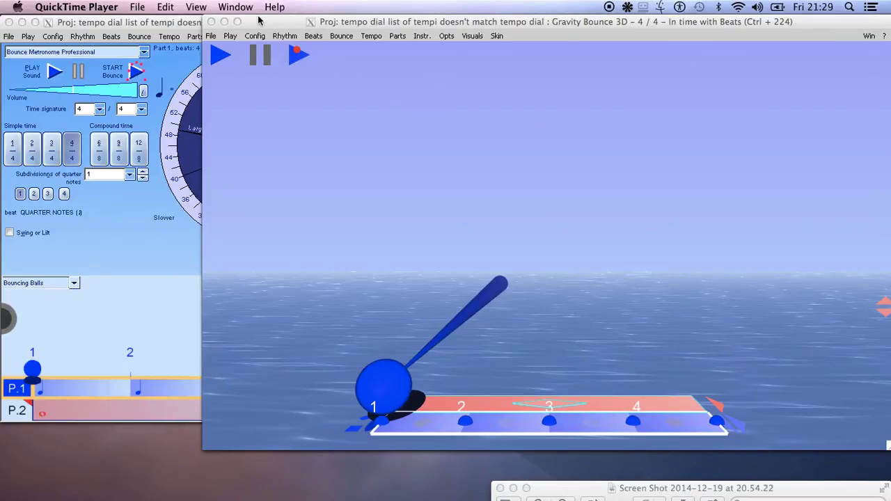
# Bring the Gravity Bounce 3D window, showing the 4/4 tempo-dial project, to the front
pyautogui.click(259, 23)
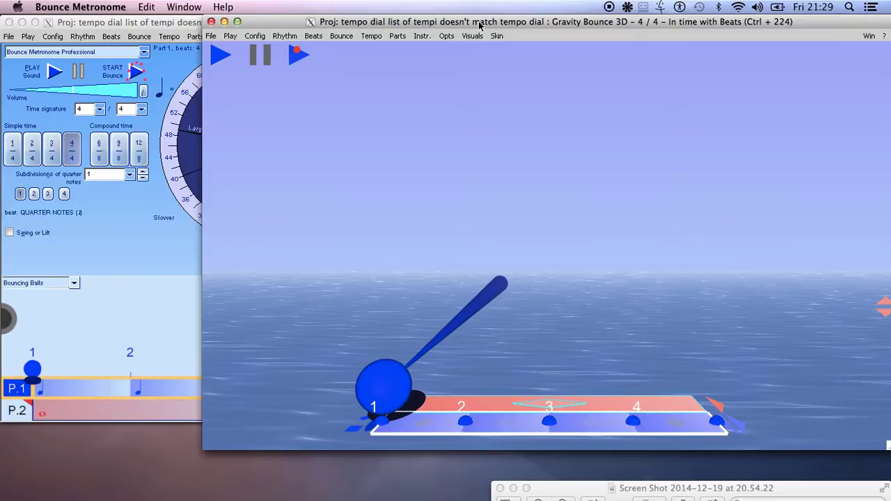
# Shift the Gravity Bounce 3D window slightly left and down by its title bar
pyautogui.moveTo(479, 25)
pyautogui.mouseDown()
pyautogui.moveTo(394, 37)
pyautogui.moveTo(470, 27)
pyautogui.mouseUp()
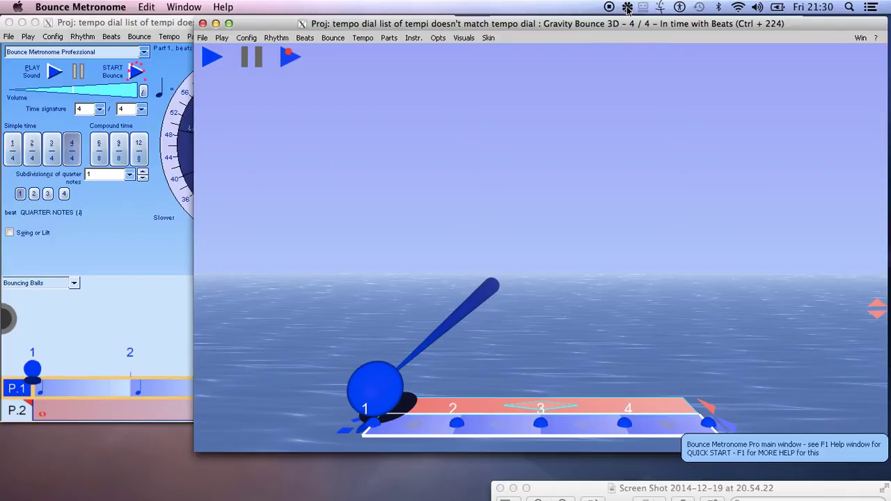
# Launch Soundflowerbed via a 'sou' search and confirm both Soundflower channels route to Built-in Output
pyautogui.click(849, 7)
pyautogui.write('sou')
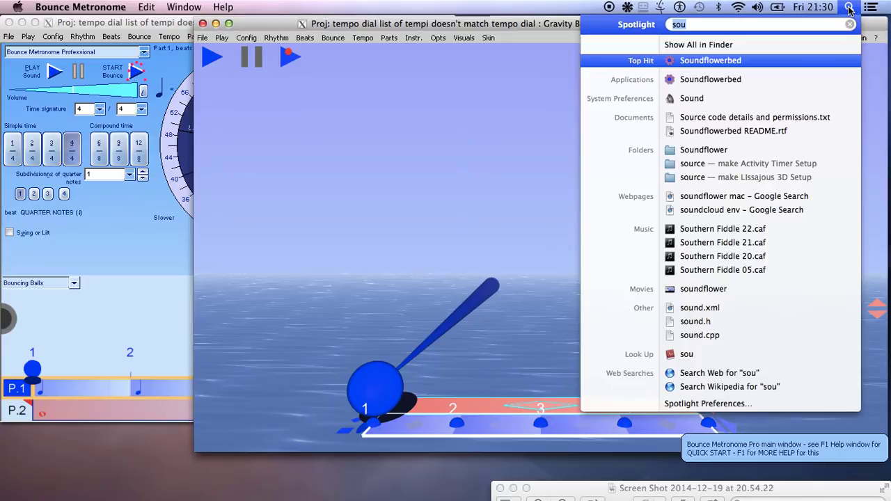
pyautogui.click(717, 61)
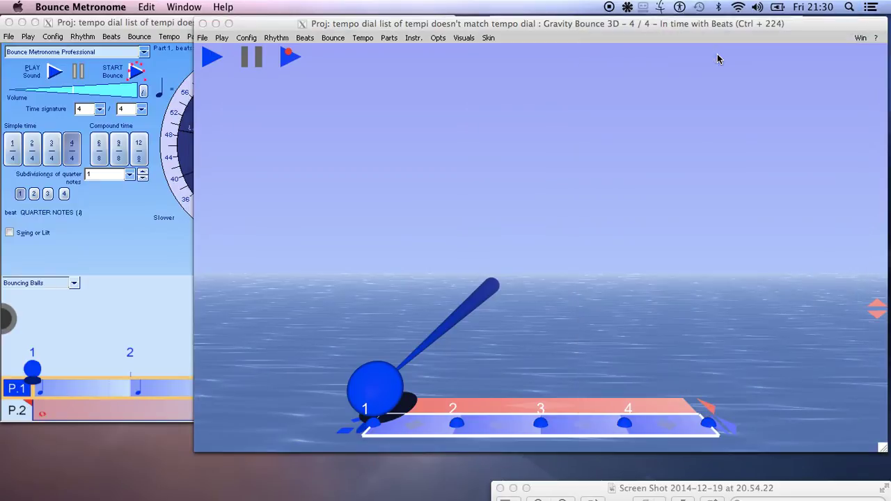
pyautogui.click(627, 8)
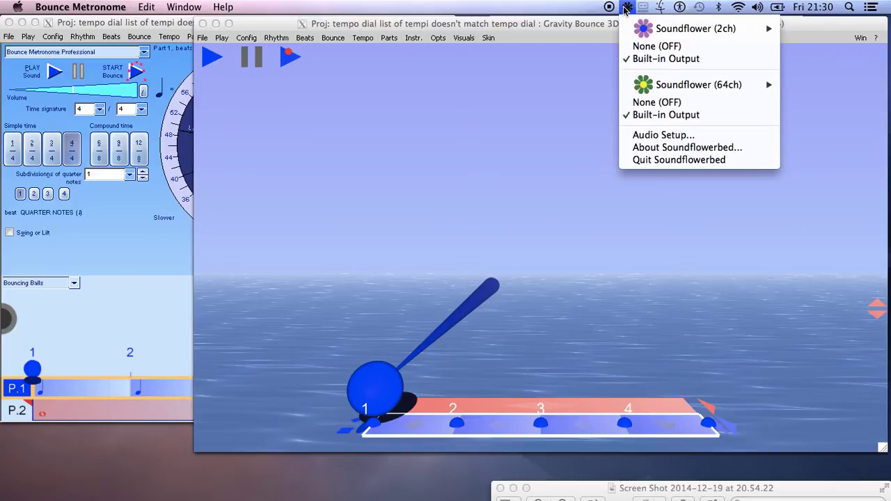
pyautogui.click(626, 8)
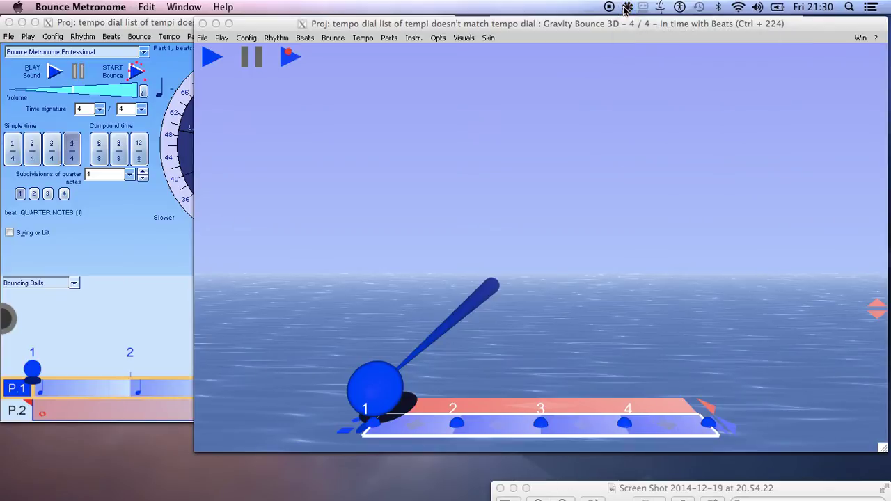
# Open the Sound pane in System Preferences from the Apple menu
pyautogui.click(17, 9)
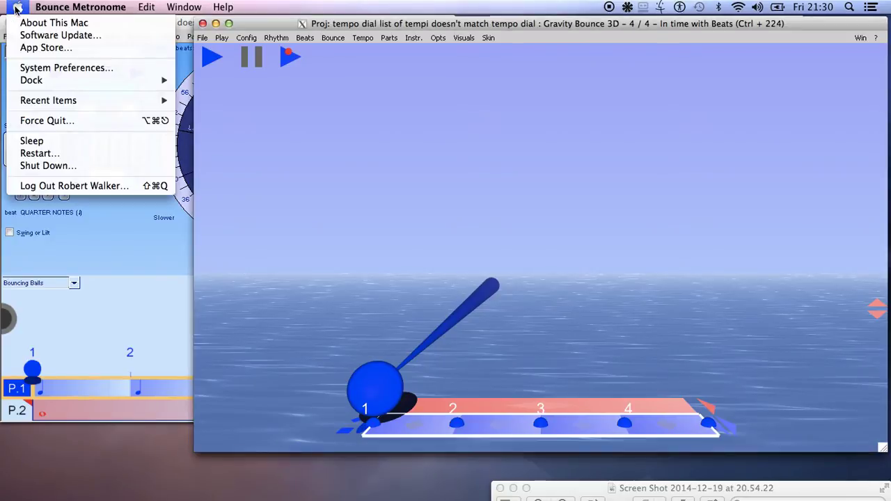
pyautogui.click(58, 72)
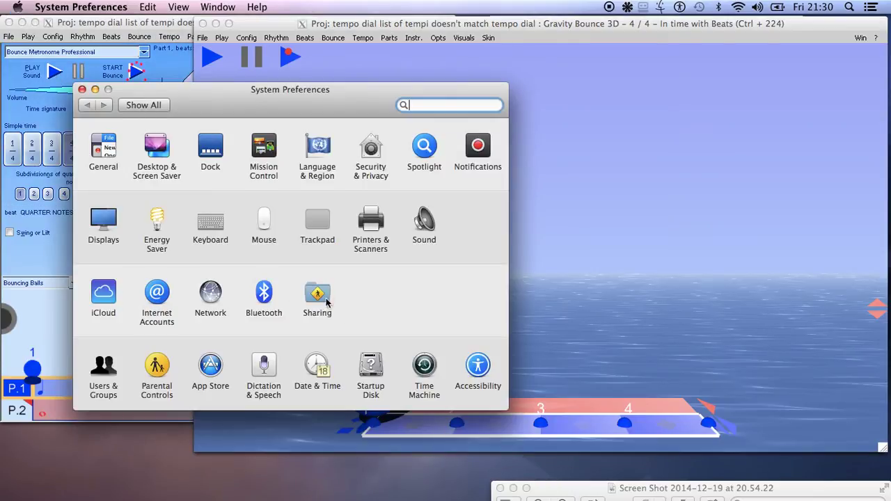
pyautogui.click(431, 230)
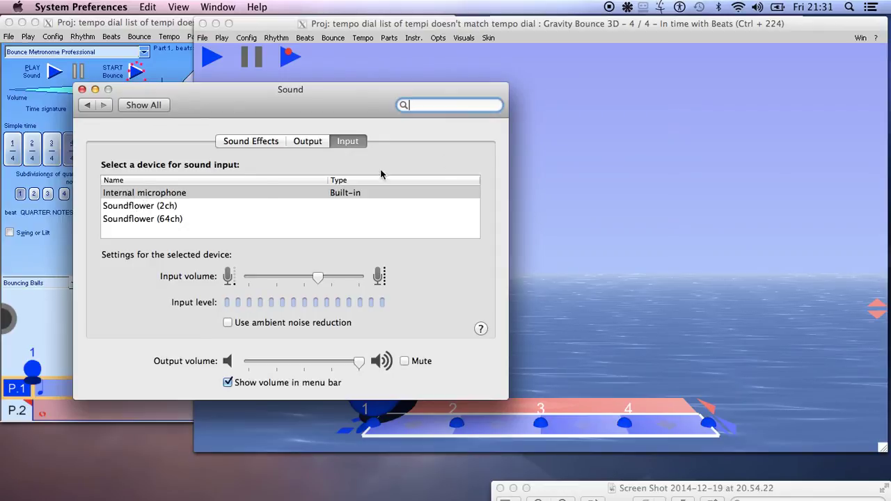
# On the Output list, try Soundflower (2ch), restore Internal Speakers, and raise the screenshot window
pyautogui.click(301, 142)
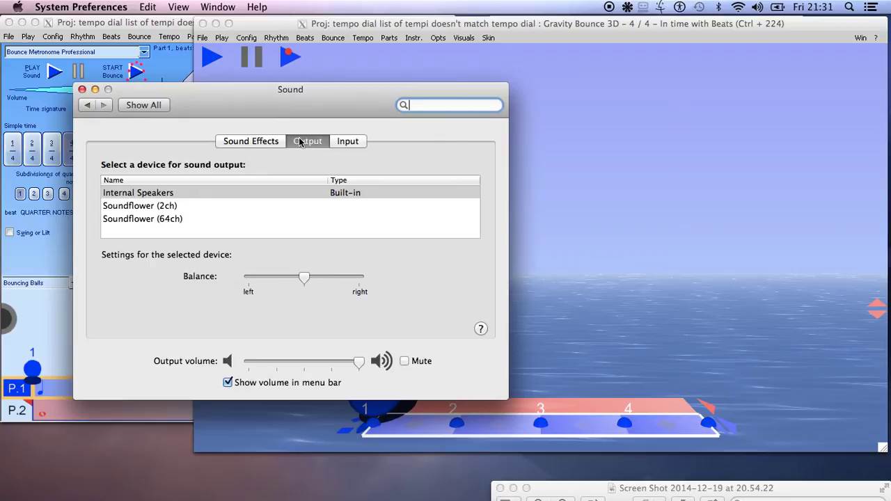
pyautogui.click(161, 206)
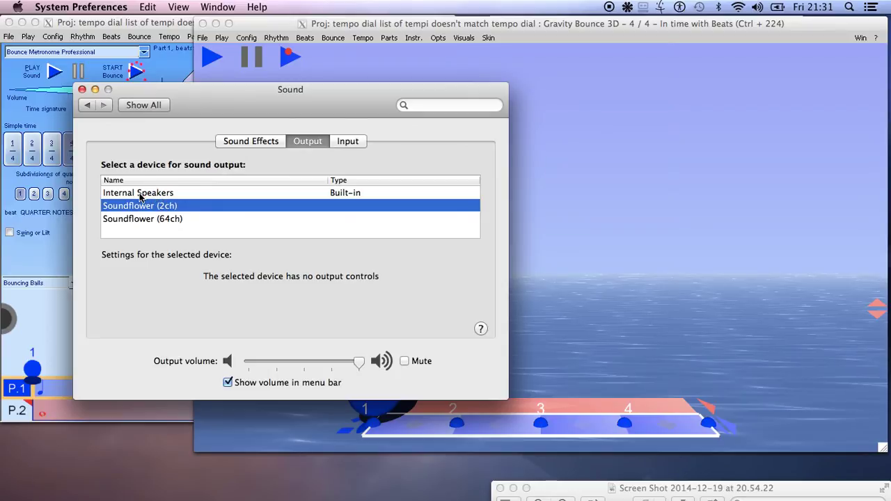
pyautogui.click(140, 196)
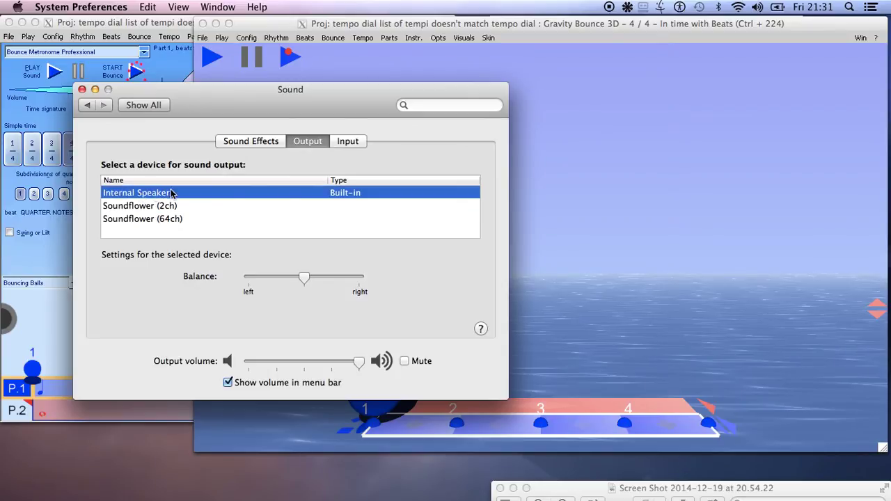
pyautogui.moveTo(712, 492); pyautogui.dragTo(695, 417)
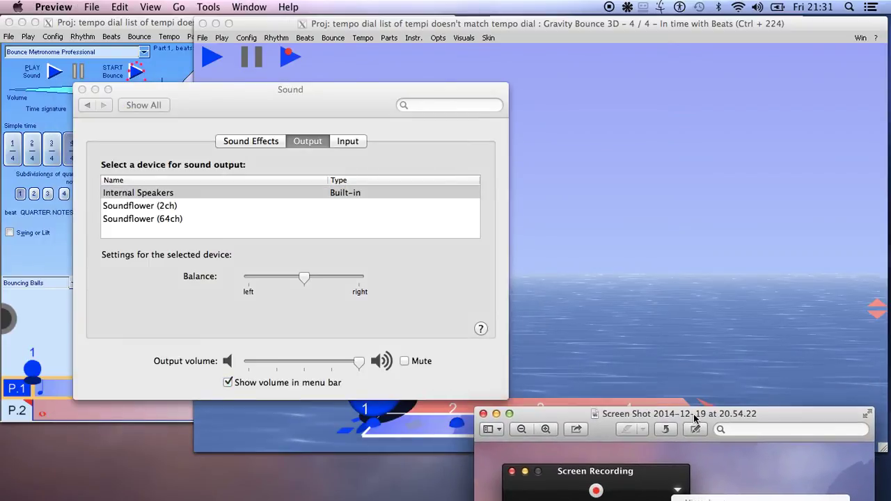
# Review Soundflowerbed's routing menu, then show the name details of 'Screen Shot 2014-12-19 at 20.54.22'
pyautogui.click(627, 7)
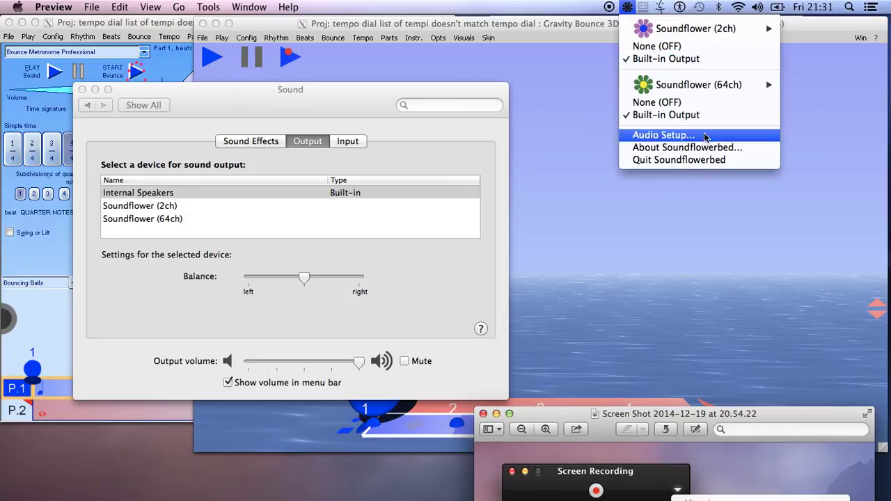
pyautogui.click(715, 415)
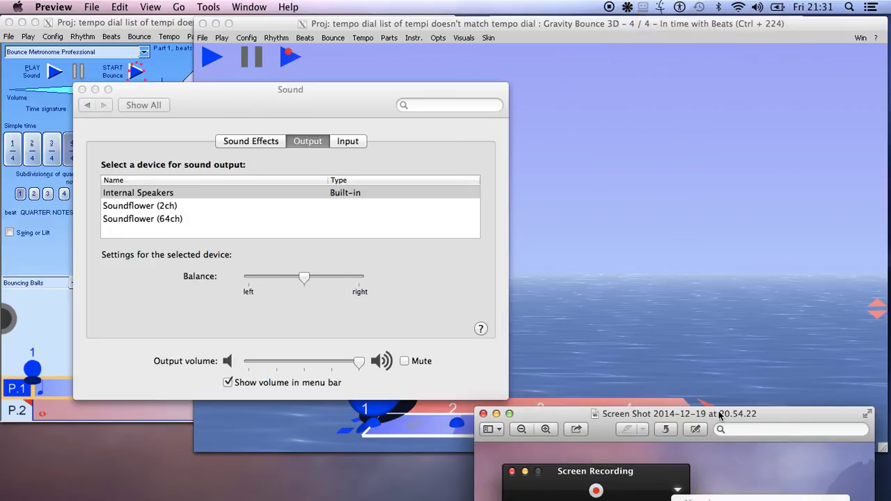
pyautogui.click(716, 415)
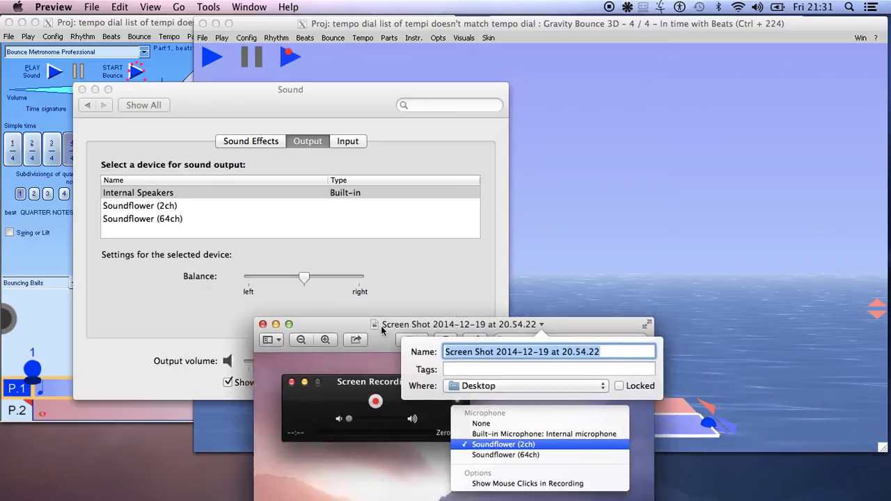
# Move the Soundflower (2ch) screenshot up-left, close its naming panel, and open QuickTime Player's File menu
pyautogui.moveTo(381, 327); pyautogui.dragTo(290, 238)
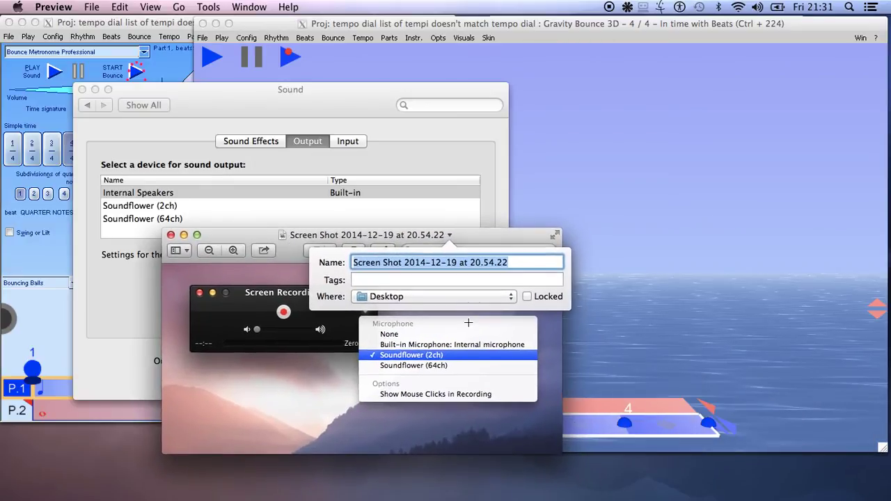
pyautogui.click(288, 319)
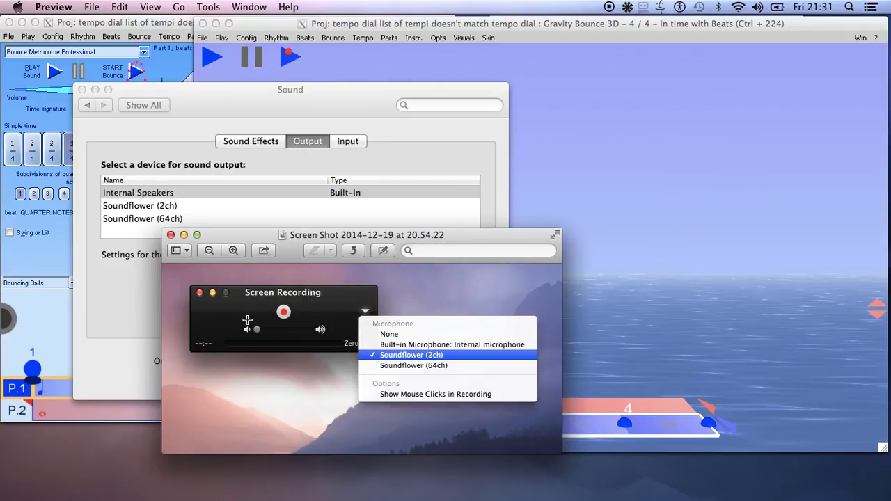
pyautogui.press('super+Tab')
pyautogui.press('super+Tab')
pyautogui.press('super+Tab')
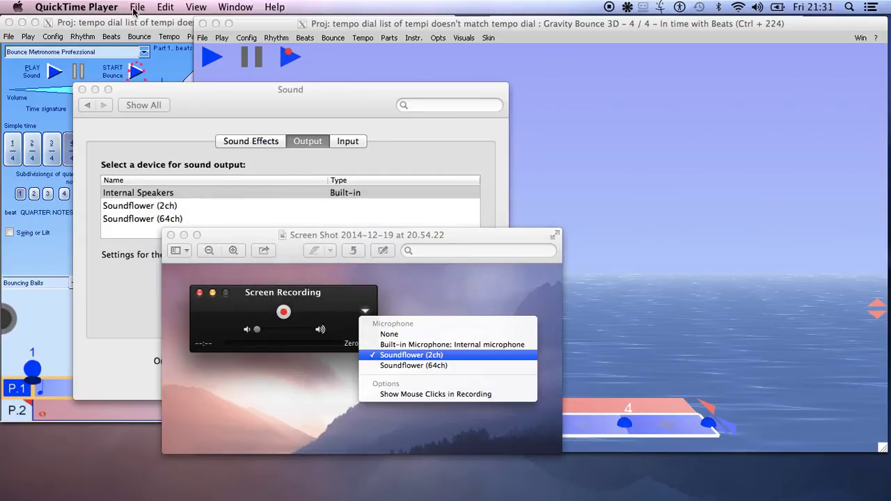
pyautogui.click(135, 7)
pyautogui.click(134, 7)
pyautogui.click(134, 7)
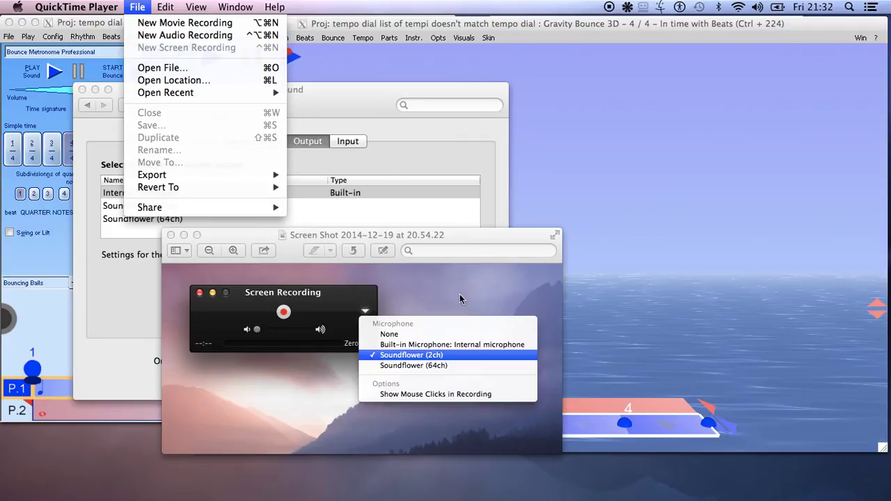
# Dismiss QuickTime's File menu and bring back the screenshot showing Soundflower (2ch) as microphone
pyautogui.click(421, 245)
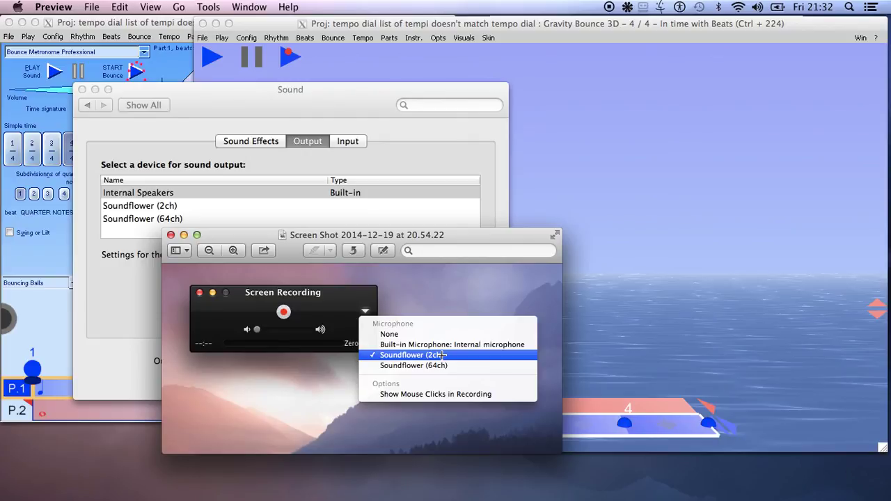
# From System Preferences, recheck Soundflowerbed's routing, then nudge the Preview screenshot down and right
pyautogui.press('super+Tab')
pyautogui.press('super+Tab')
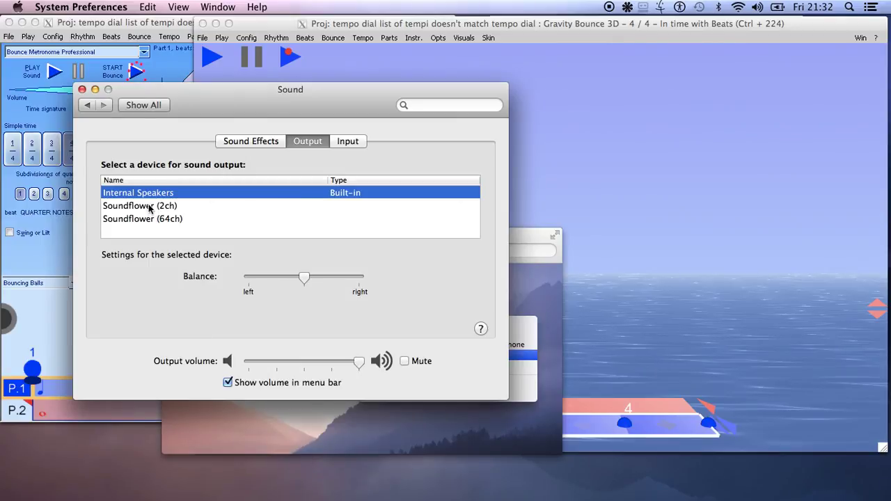
pyautogui.click(626, 9)
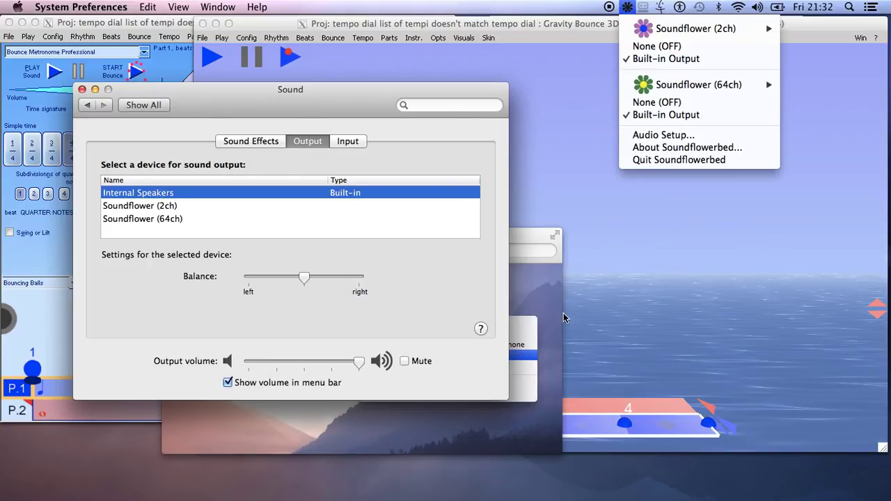
pyautogui.click(546, 303)
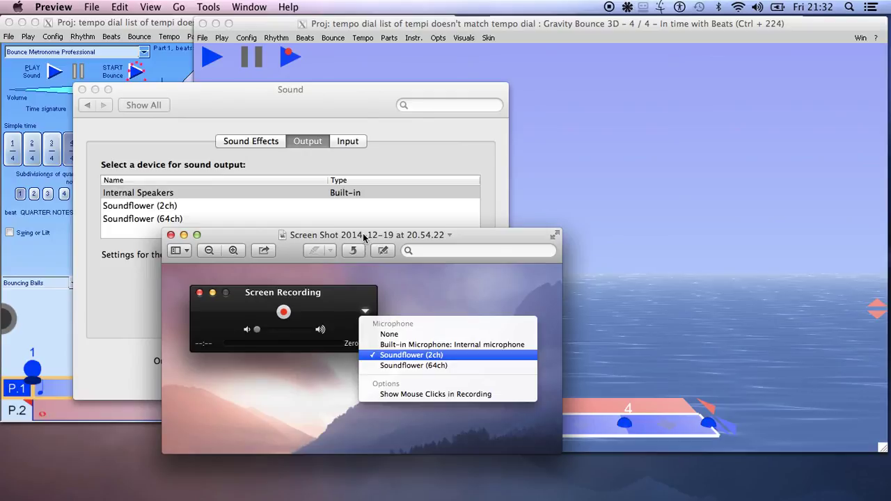
pyautogui.moveTo(364, 239); pyautogui.dragTo(382, 271)
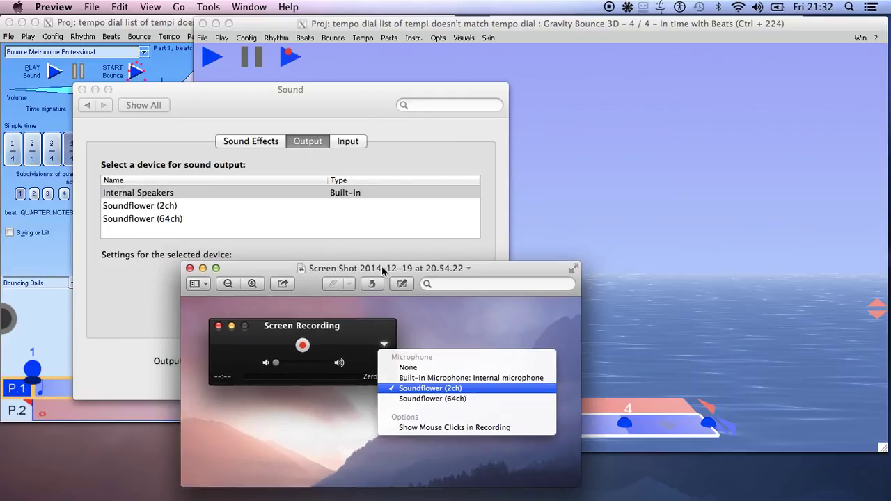